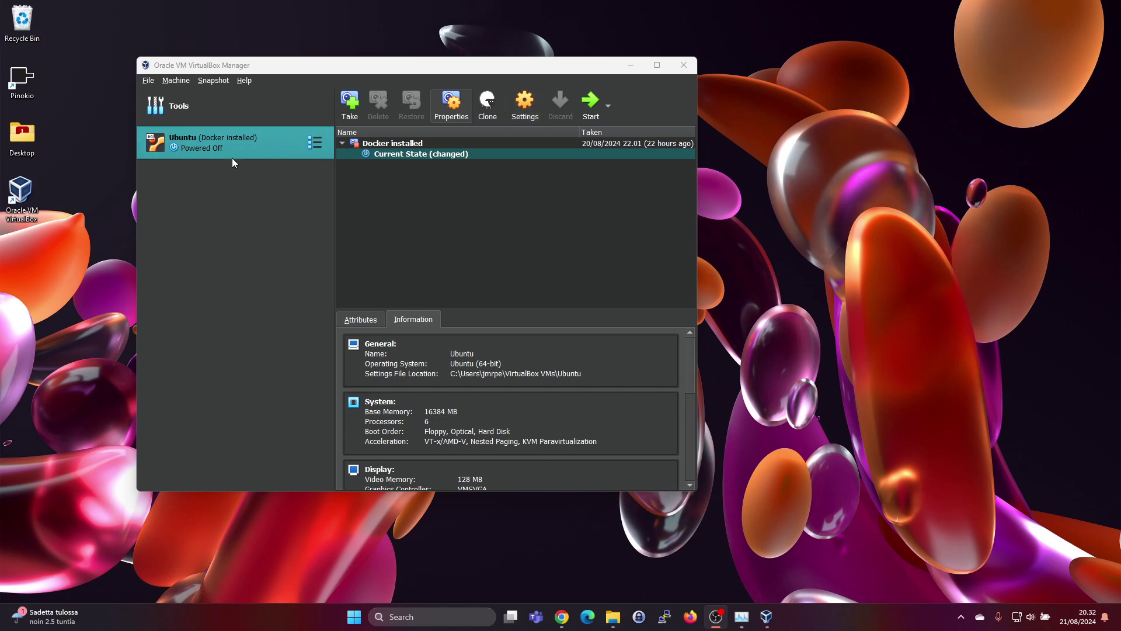
Step: Nudge the VirtualBox Manager window slightly across the desktop
drag(234, 68, 289, 64)
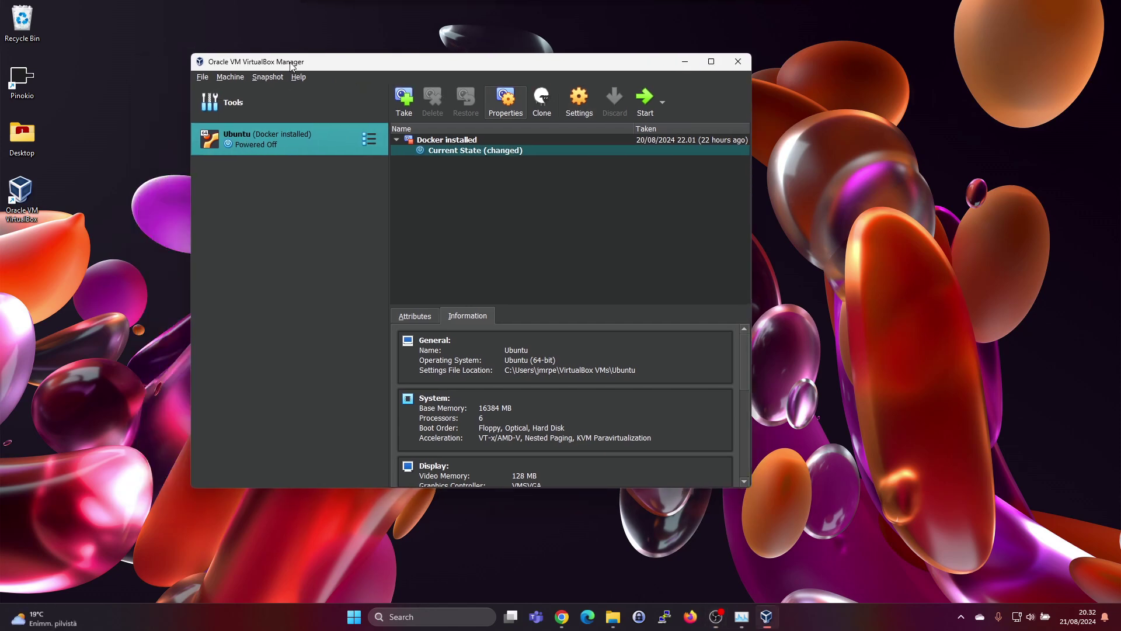
Step: Clone Ubuntu (Docker installed) as 'Ubuntu Clone', keeping only NAT network adapter MAC addresses
right_click(289, 141)
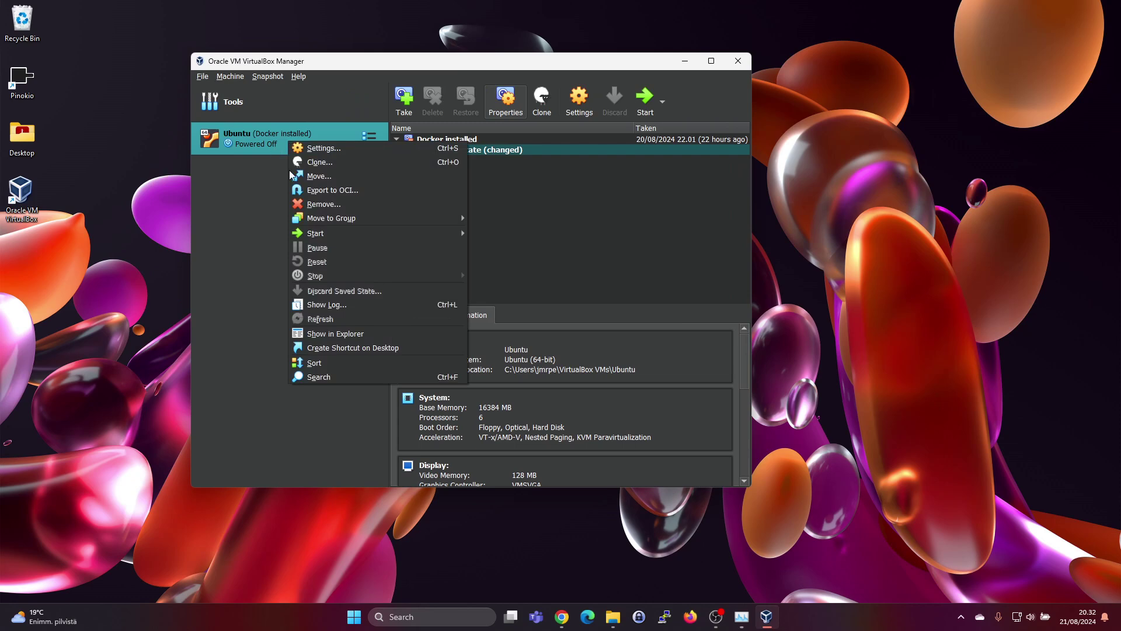
click(316, 163)
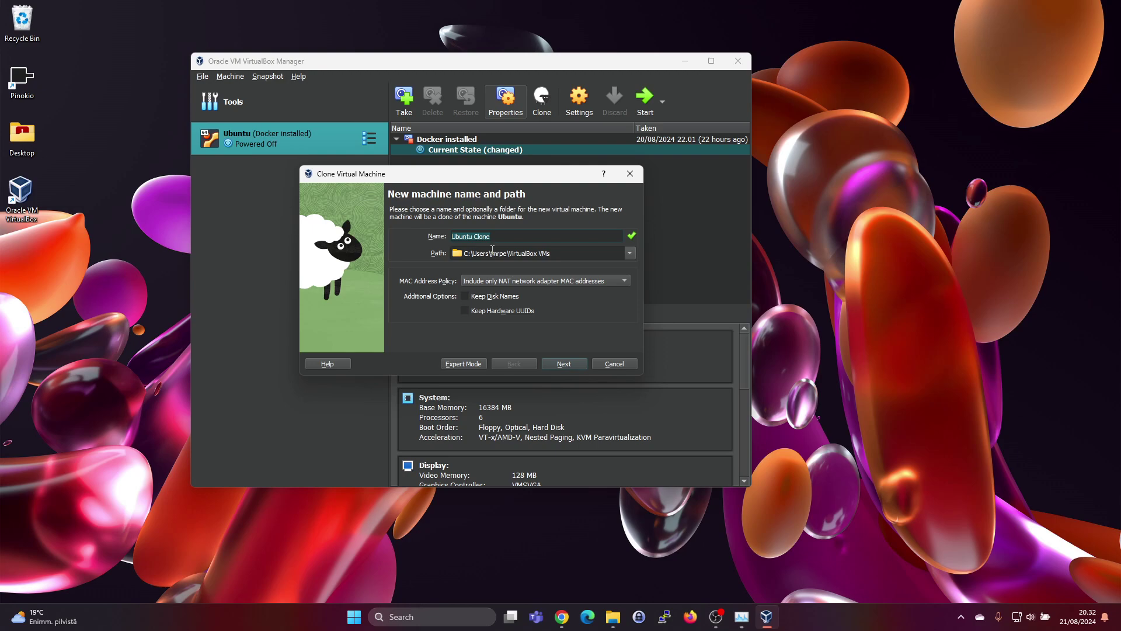
click(566, 283)
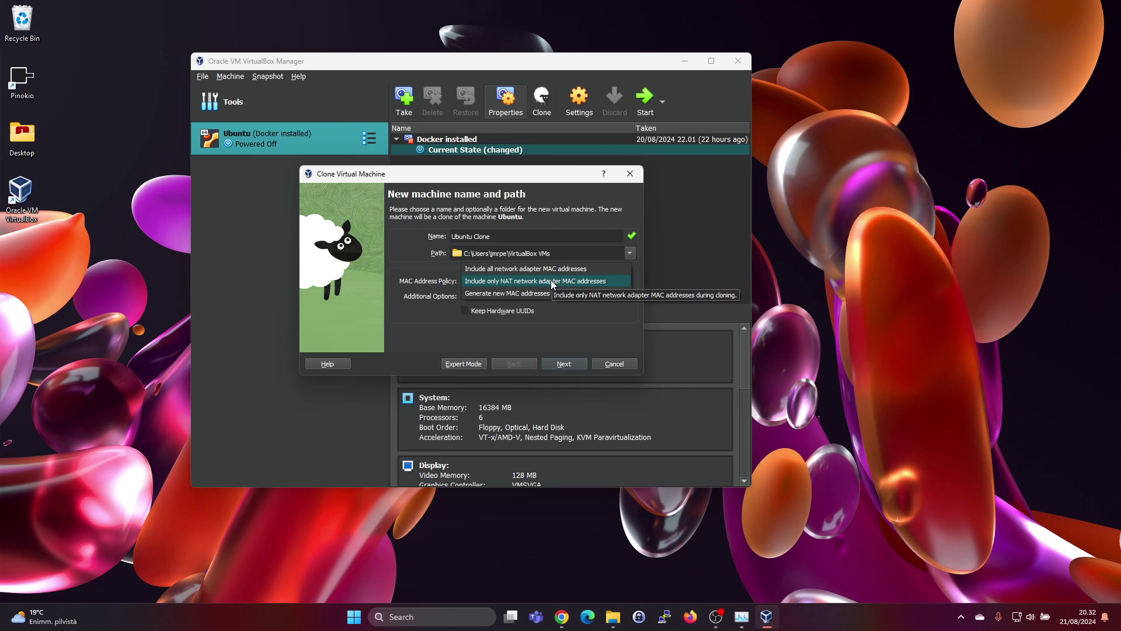
mouse_move(542, 292)
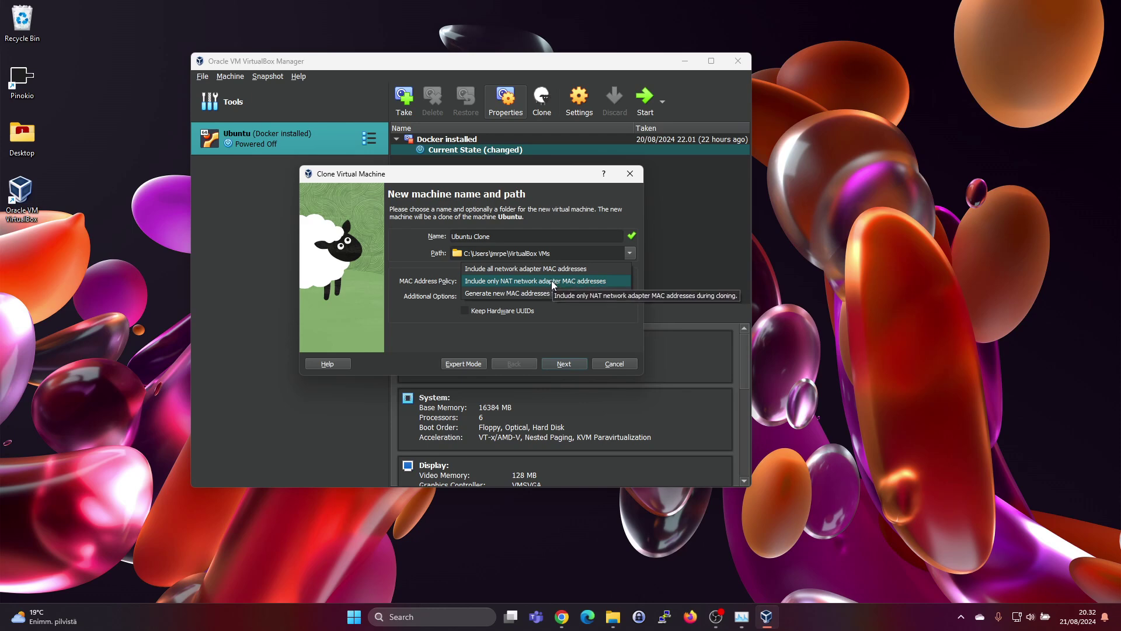
click(495, 282)
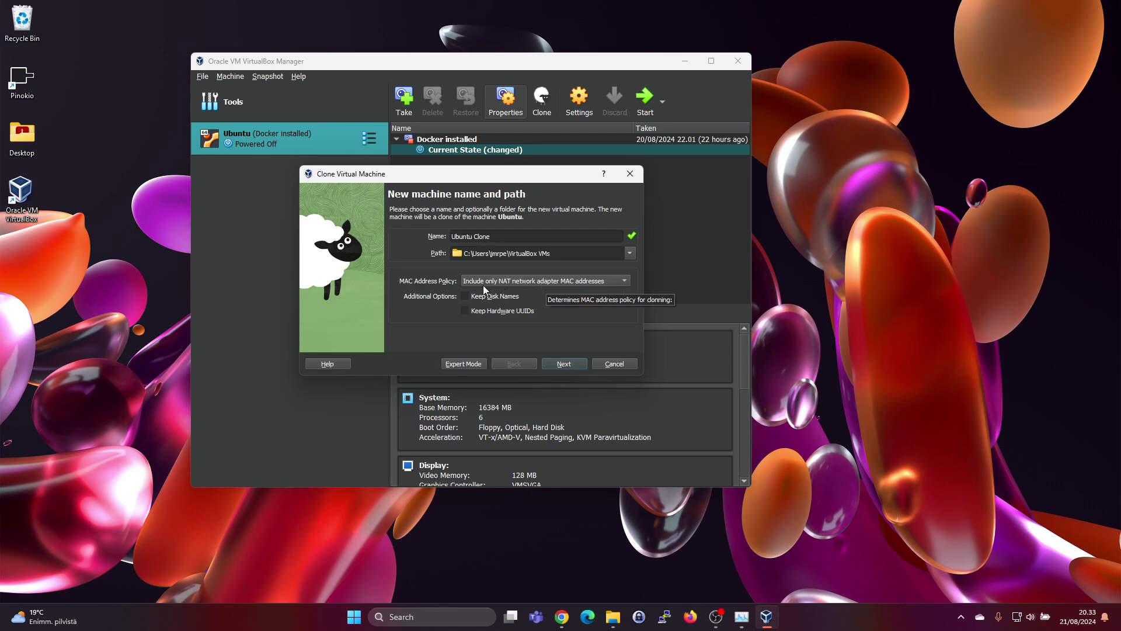
Step: Make 'Ubuntu Clone' a full clone of the current machine state
click(569, 363)
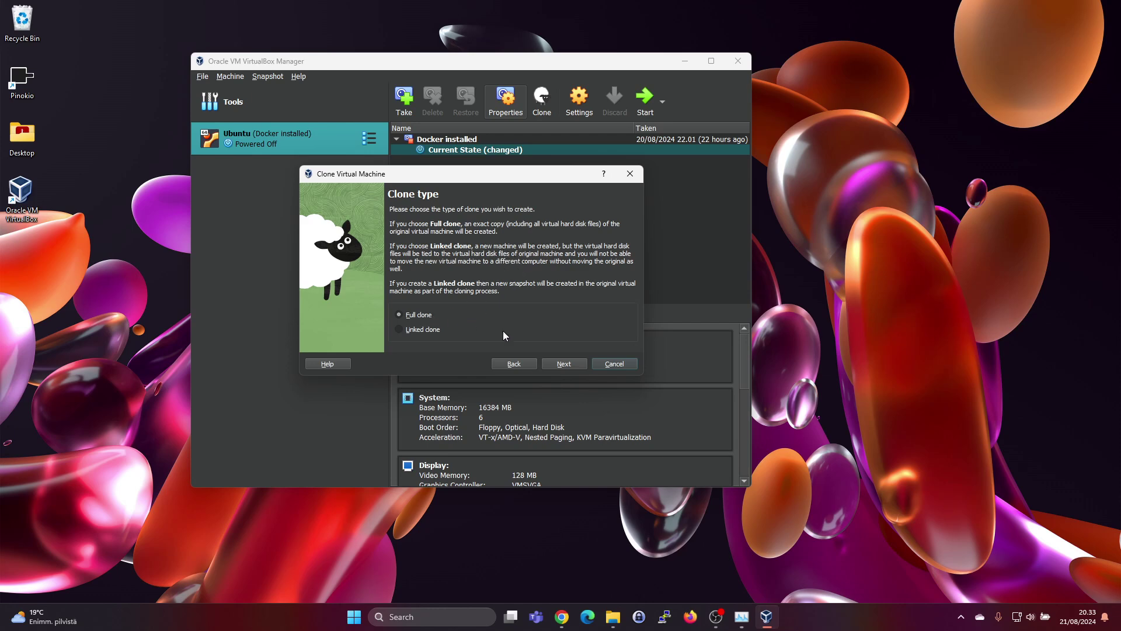
click(557, 363)
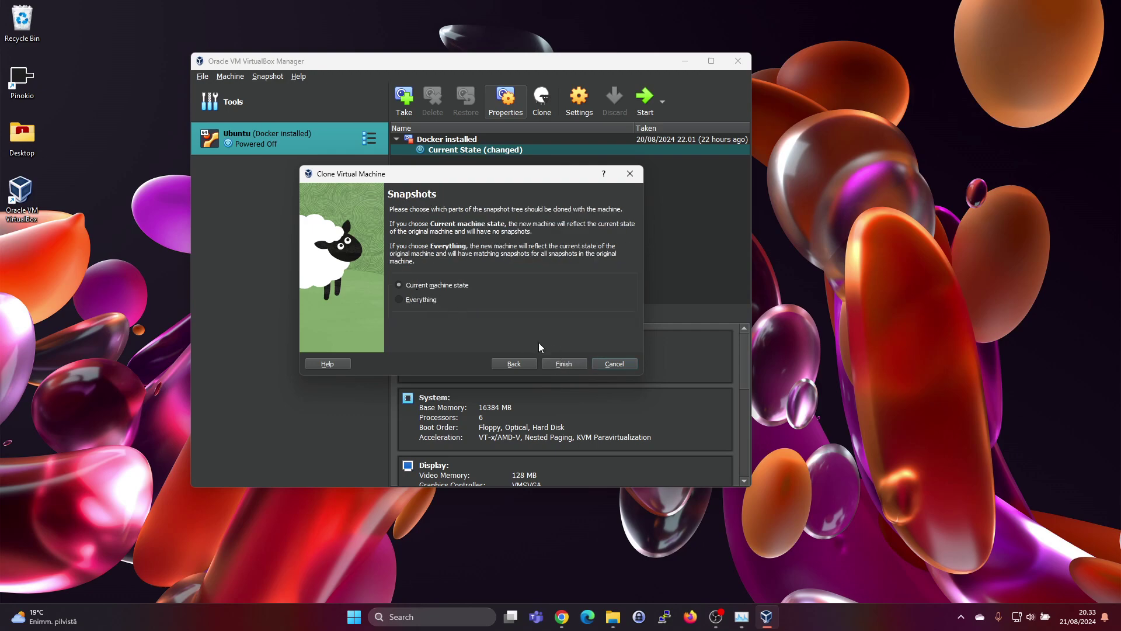
click(564, 364)
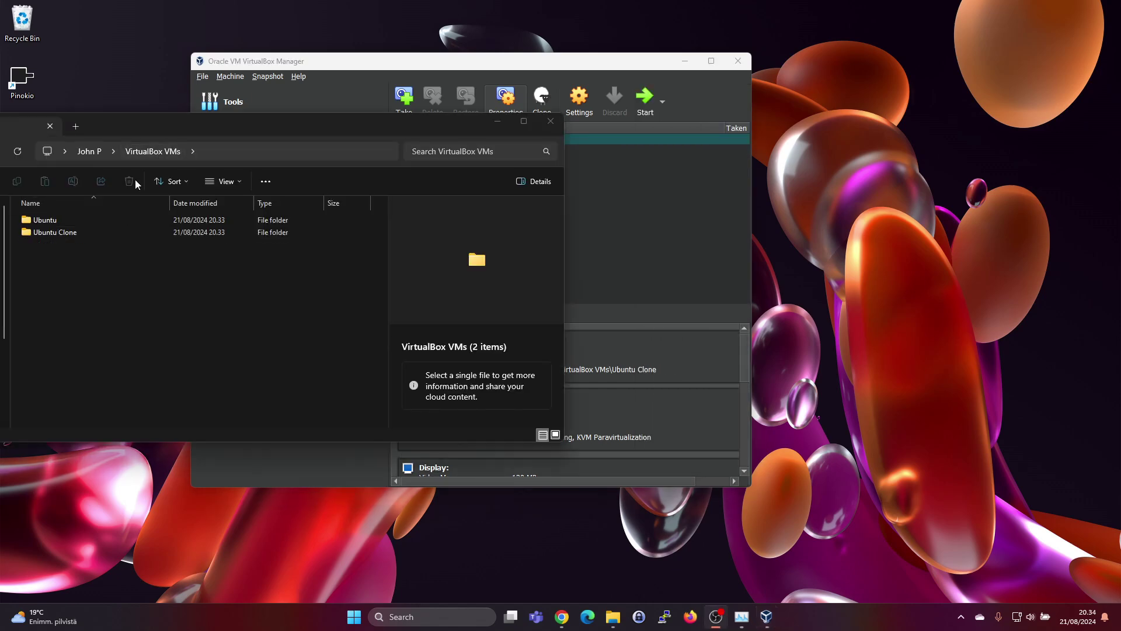
Step: Check the Ubuntu Clone and Ubuntu folders in File Explorer, then return to VirtualBox Manager
double_click(55, 234)
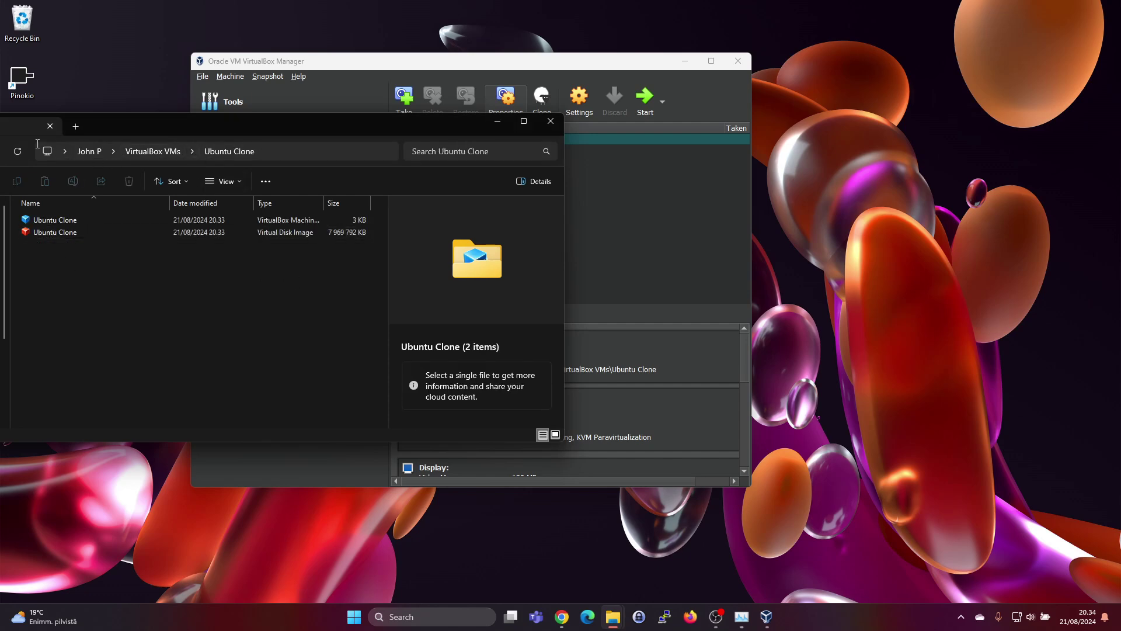
key(alt+Left)
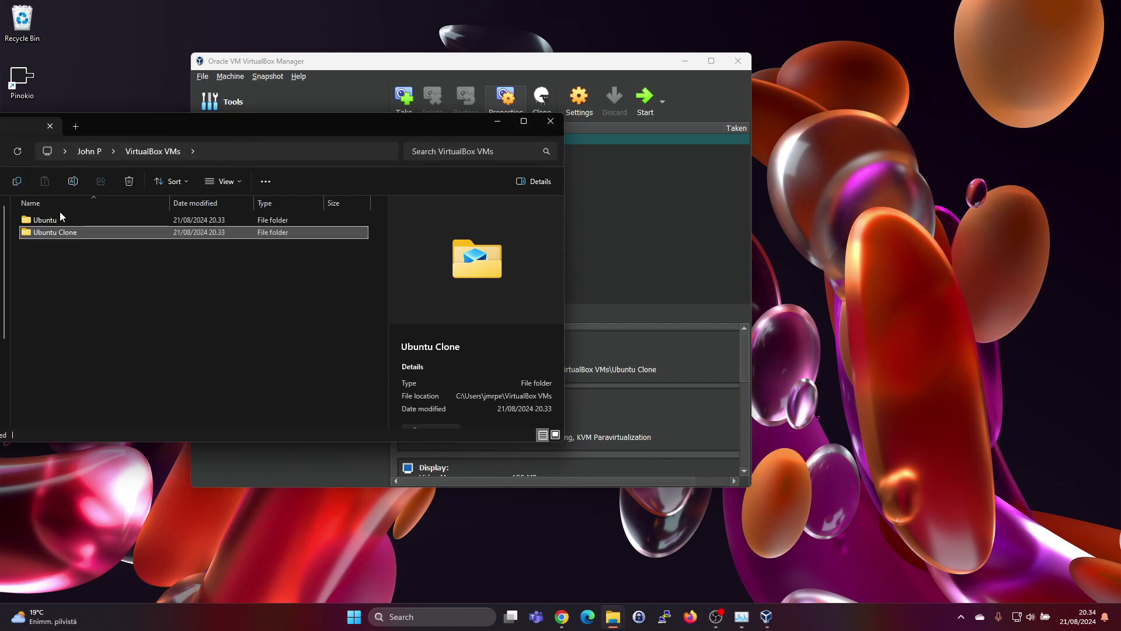
double_click(57, 218)
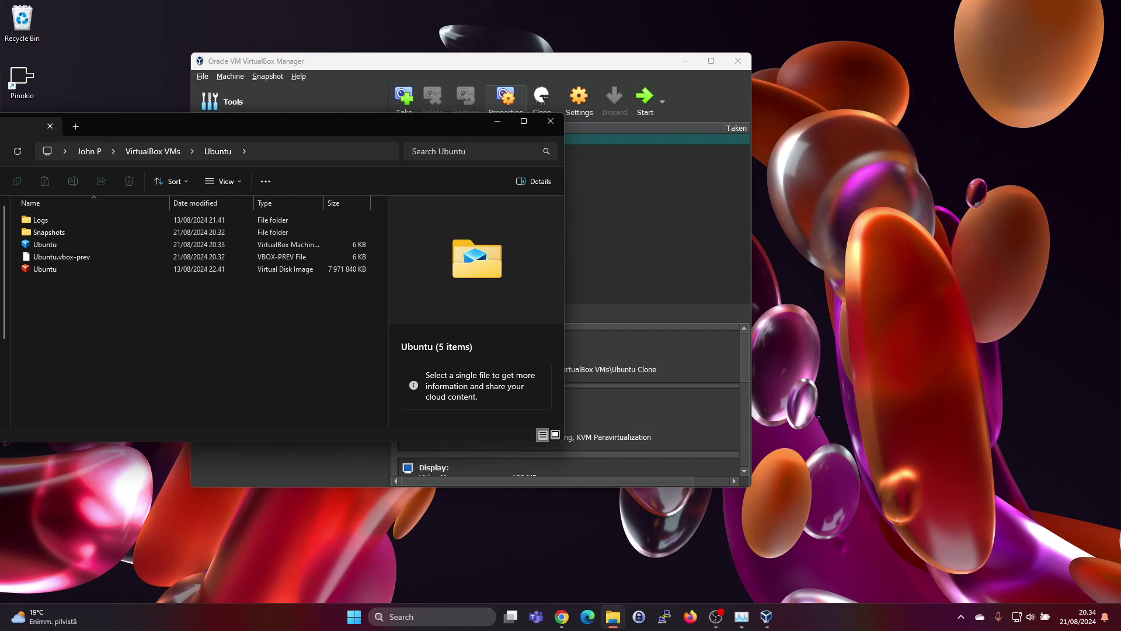
click(95, 62)
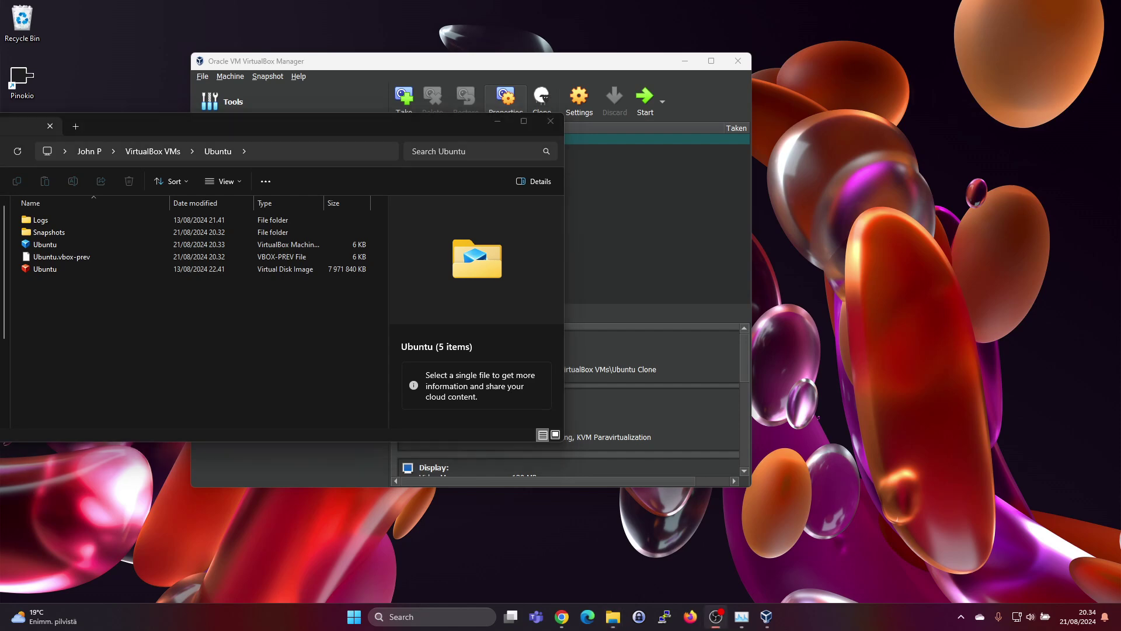
click(341, 64)
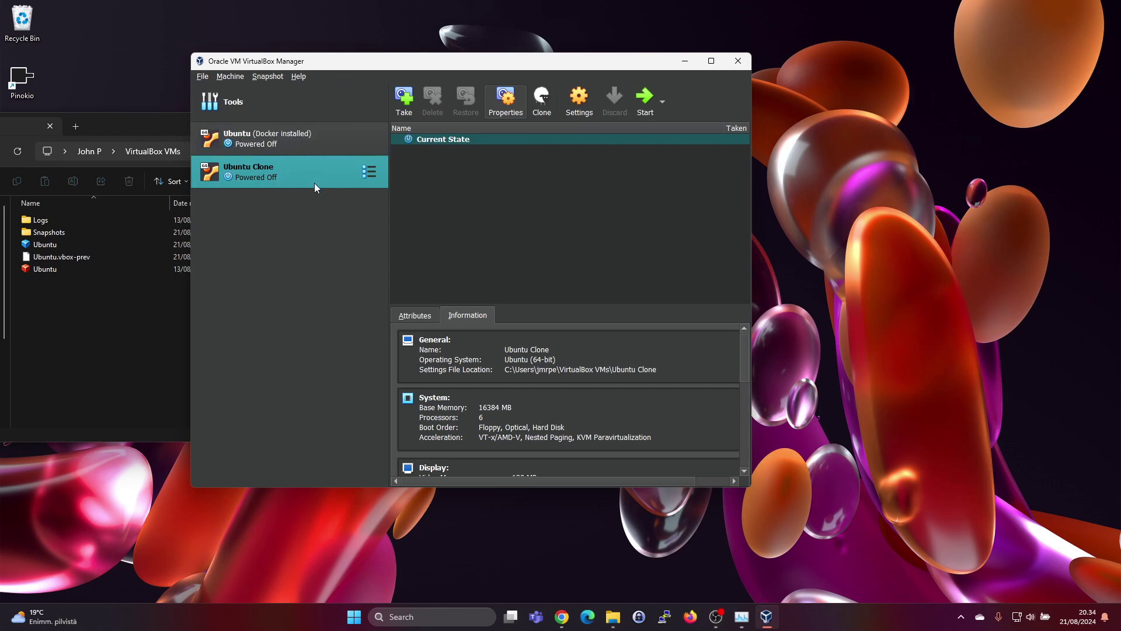
Step: Select Ubuntu (Docker installed) to view its 'Docker installed' snapshot tree
click(304, 146)
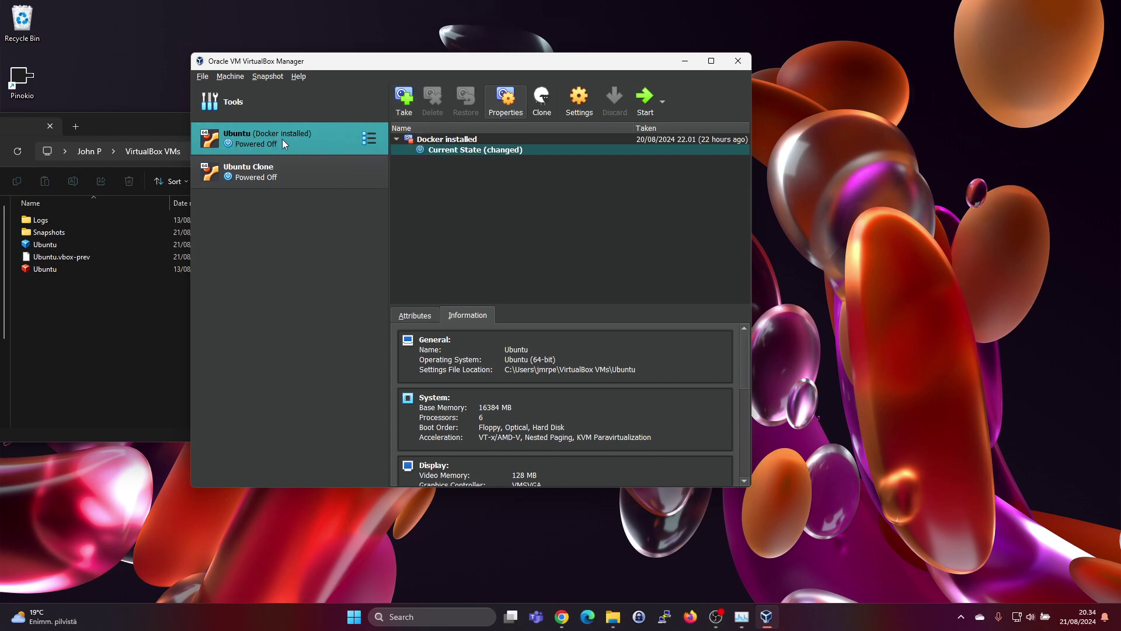
Step: Take 'Snapshot 1' of Ubuntu and check the updated Snapshots folder in File Explorer
click(404, 103)
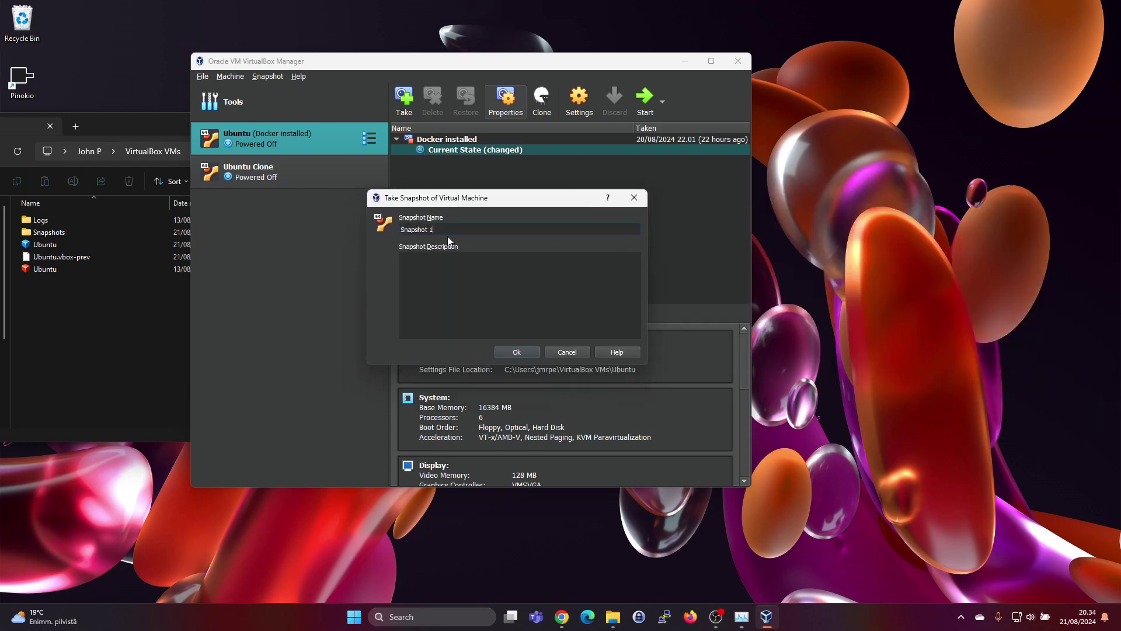
click(516, 355)
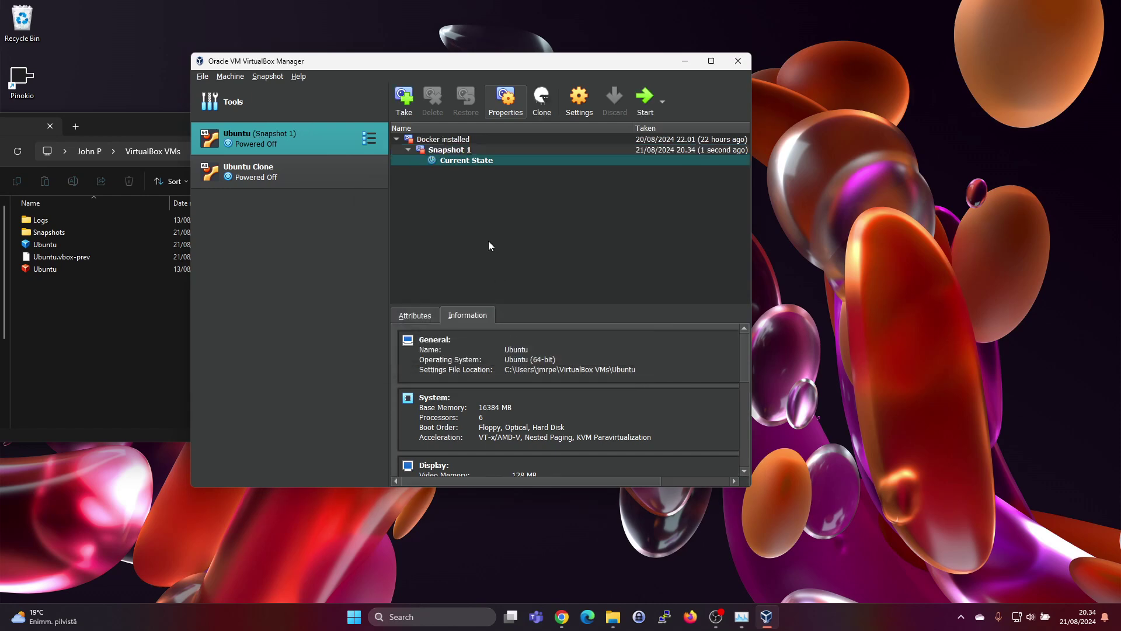
click(460, 152)
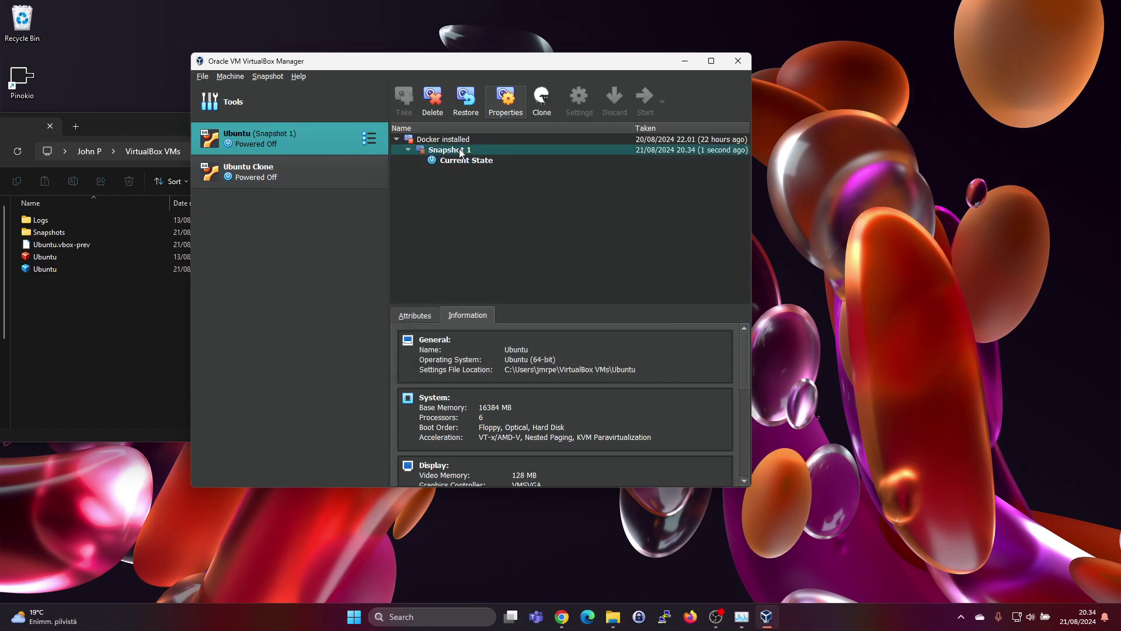
click(141, 119)
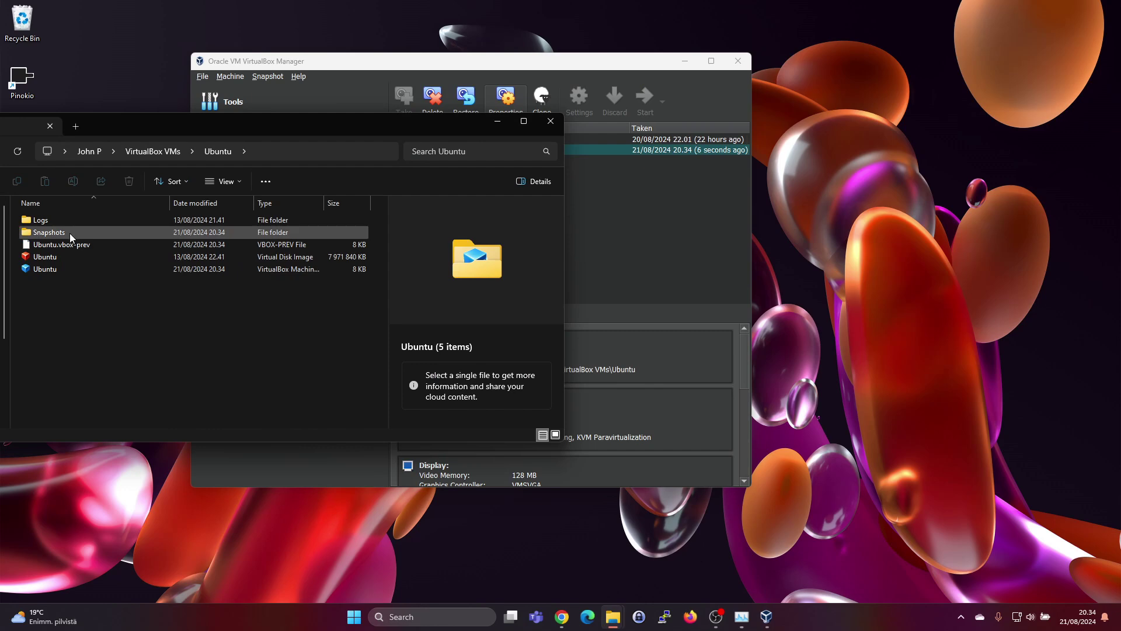
click(646, 176)
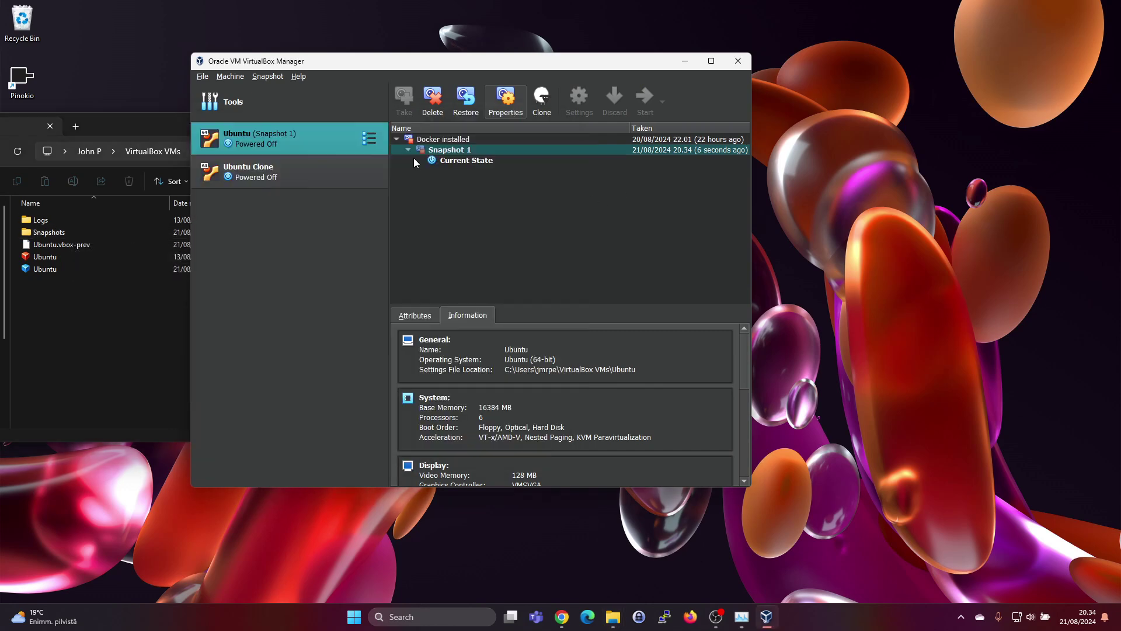